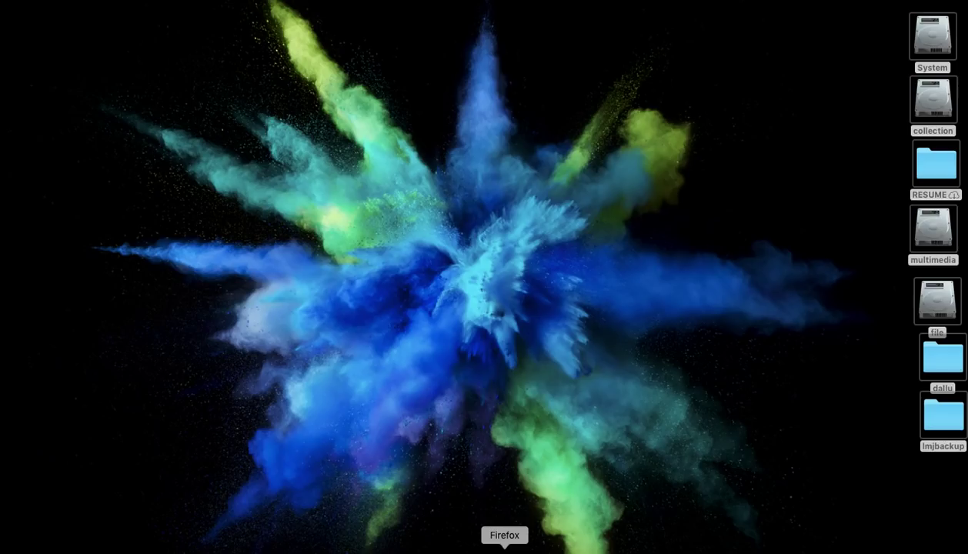
# In a new Firefox tab, enter the address localhost/wordpress_tutorial/.
pyautogui.click(509, 548)
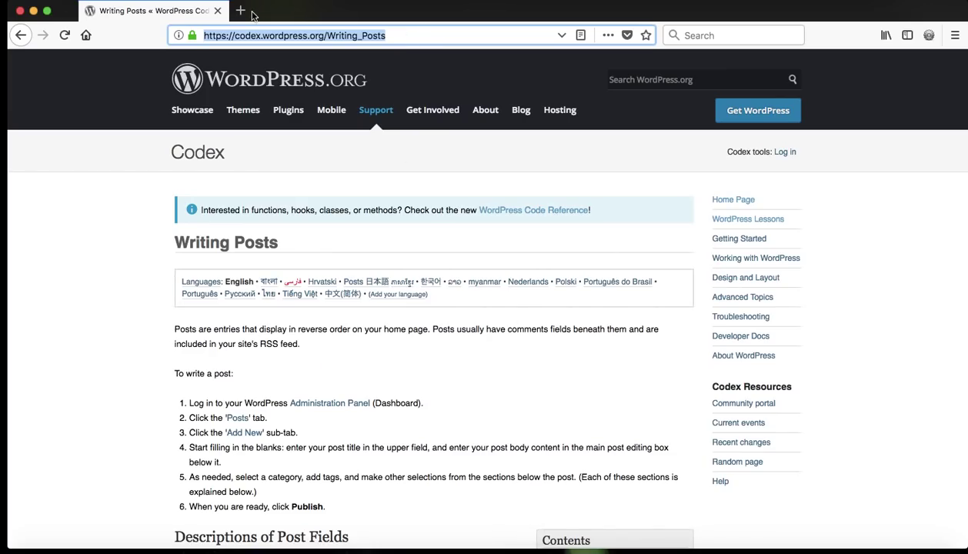
pyautogui.click(245, 11)
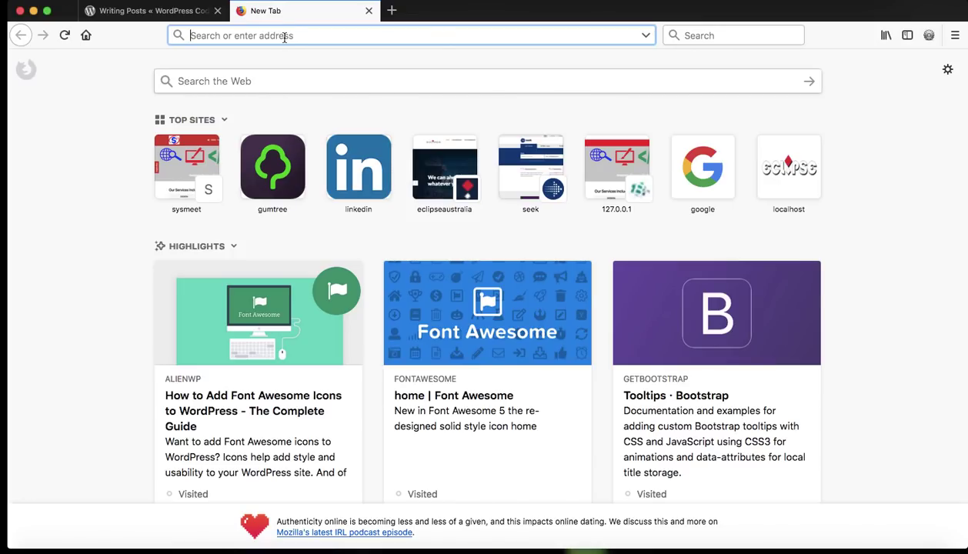
pyautogui.write('l')
pyautogui.write('oc')
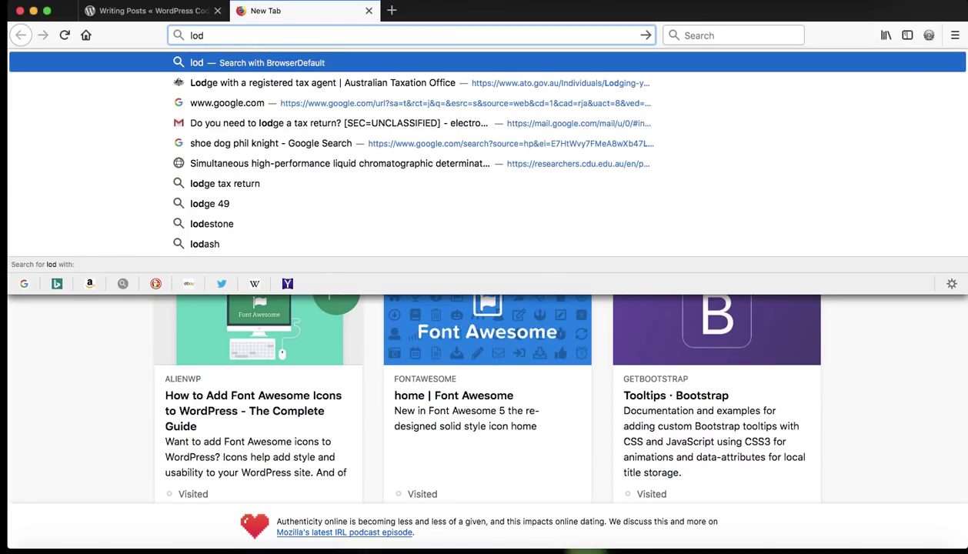
pyautogui.write('al')
pyautogui.press('Right')
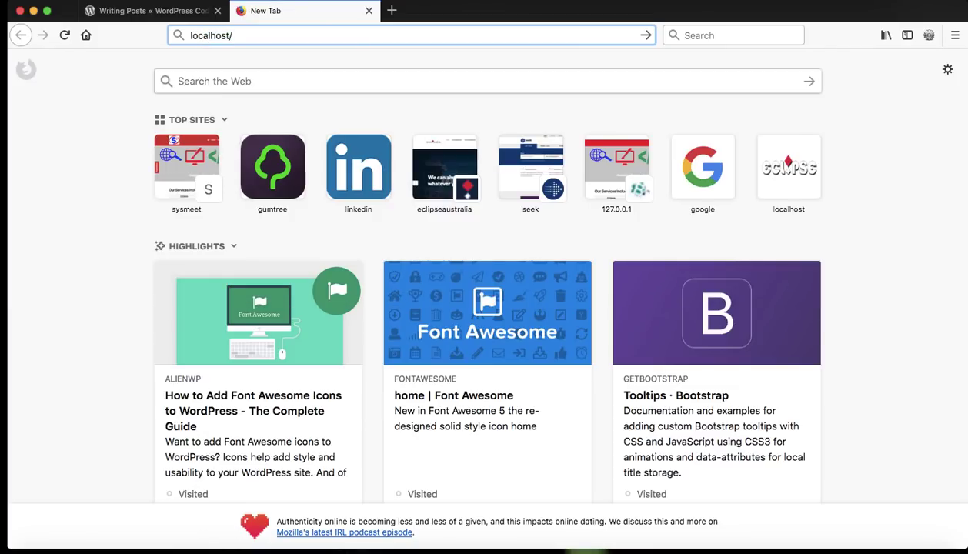
pyautogui.write('wordpress_tutorial/')
pyautogui.press('Return')
pyautogui.press('BackSpace')
pyautogui.write('_tutorial/')
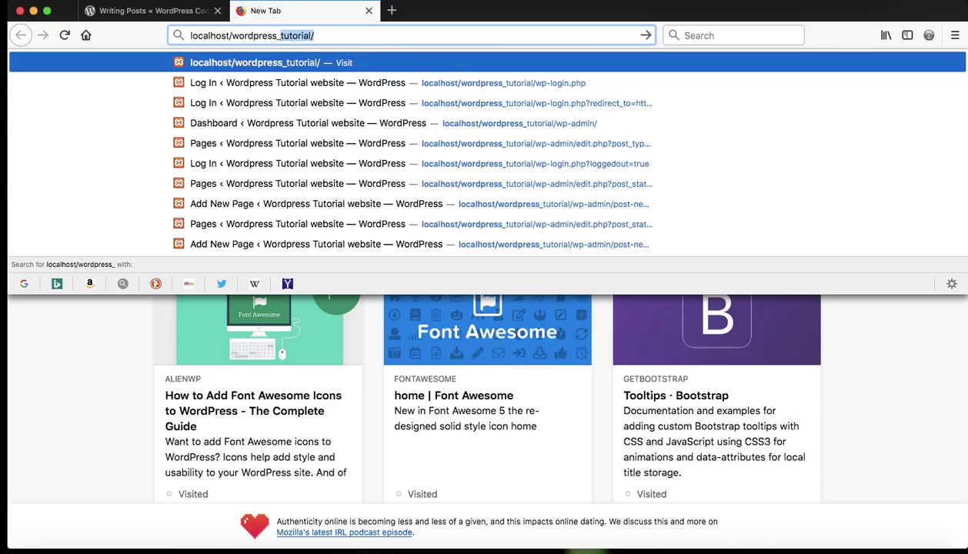
pyautogui.press('Right')
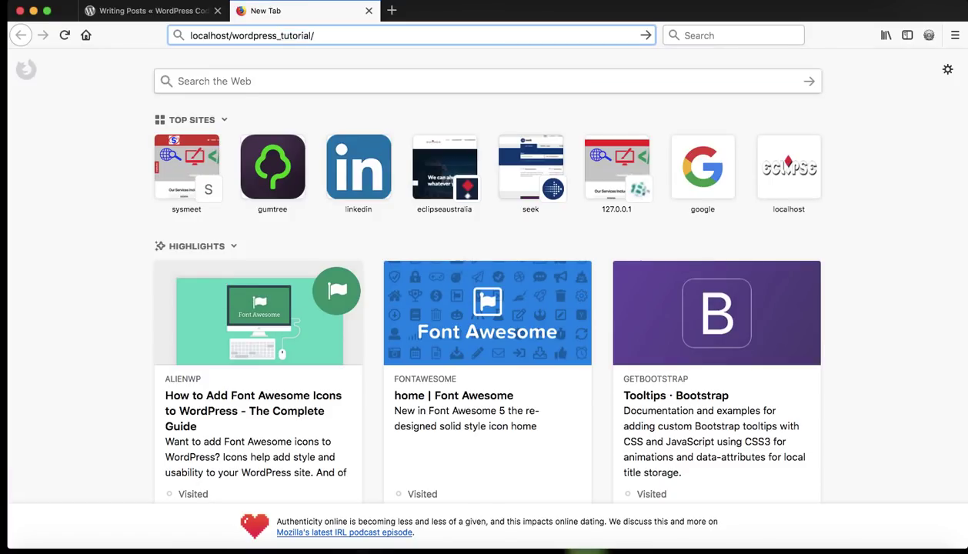
# Log in at wp-login.php with the admin username and password, declining to save the login.
pyautogui.write('wp')
pyautogui.press('Return')
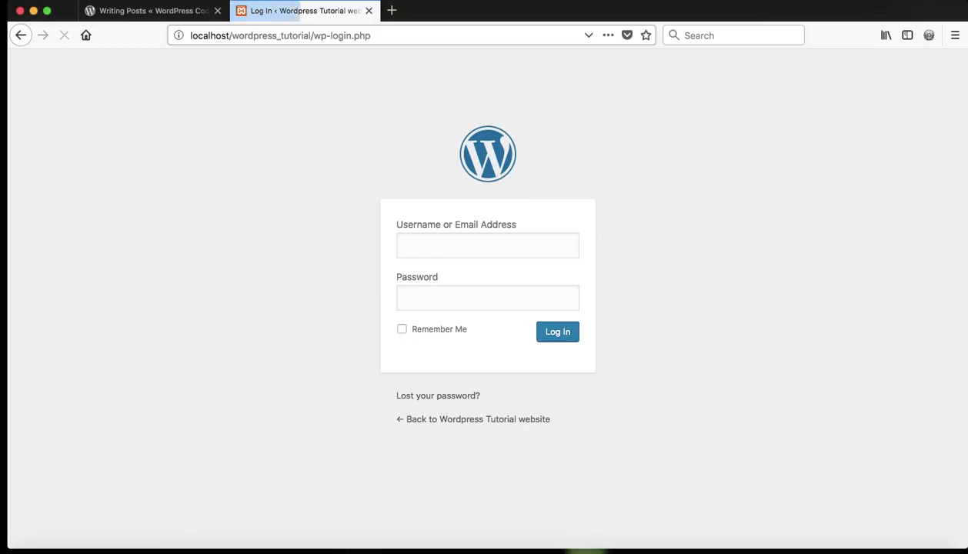
pyautogui.write('admin')
pyautogui.press('Tab')
pyautogui.press('Escape')
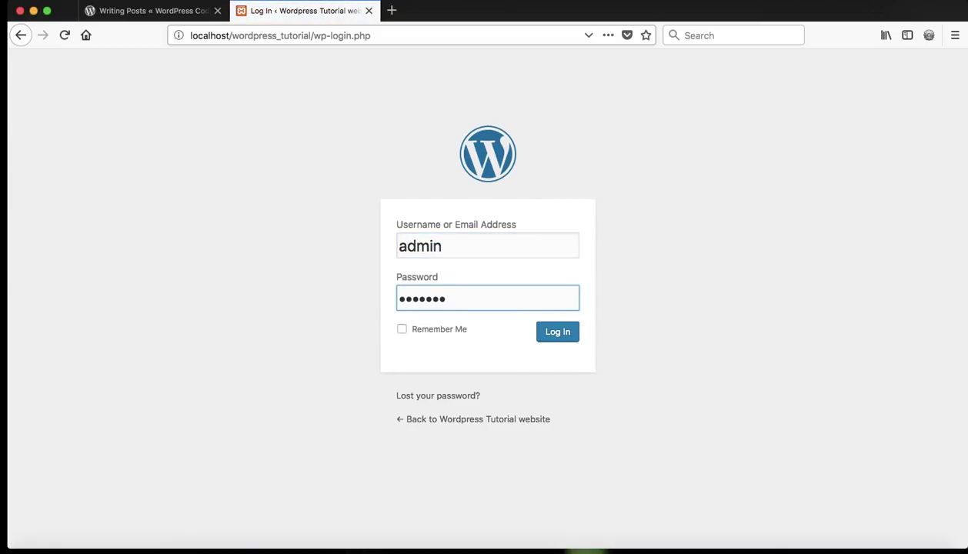
pyautogui.click(561, 334)
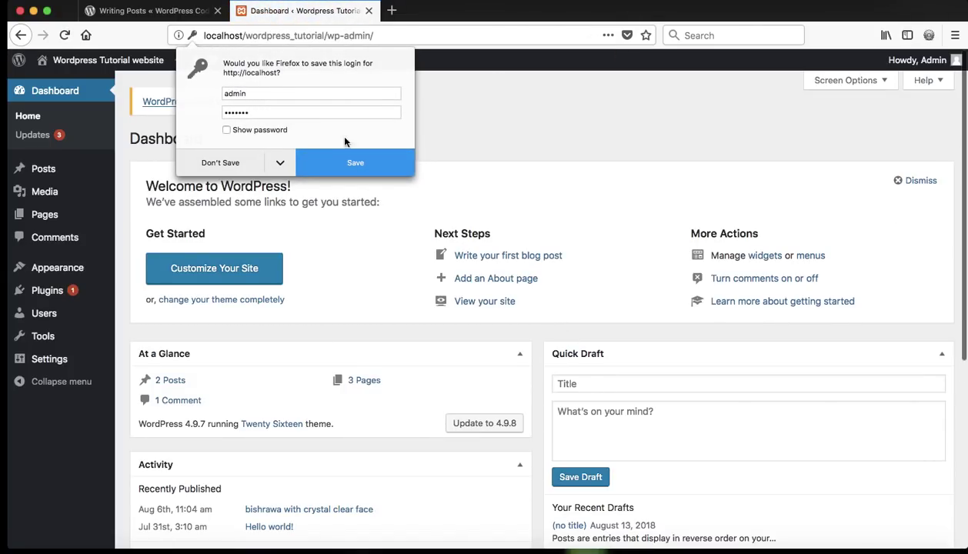
pyautogui.click(460, 137)
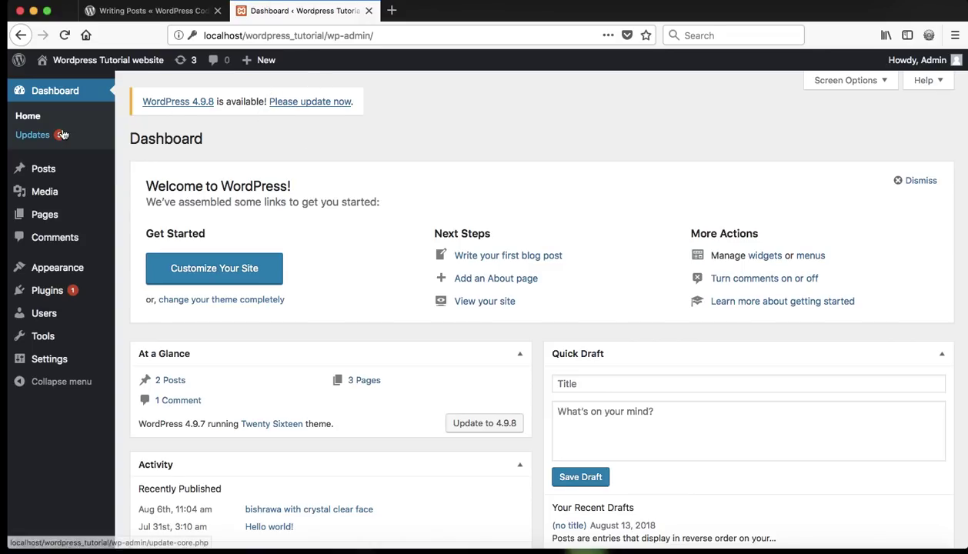
pyautogui.moveTo(43, 169)
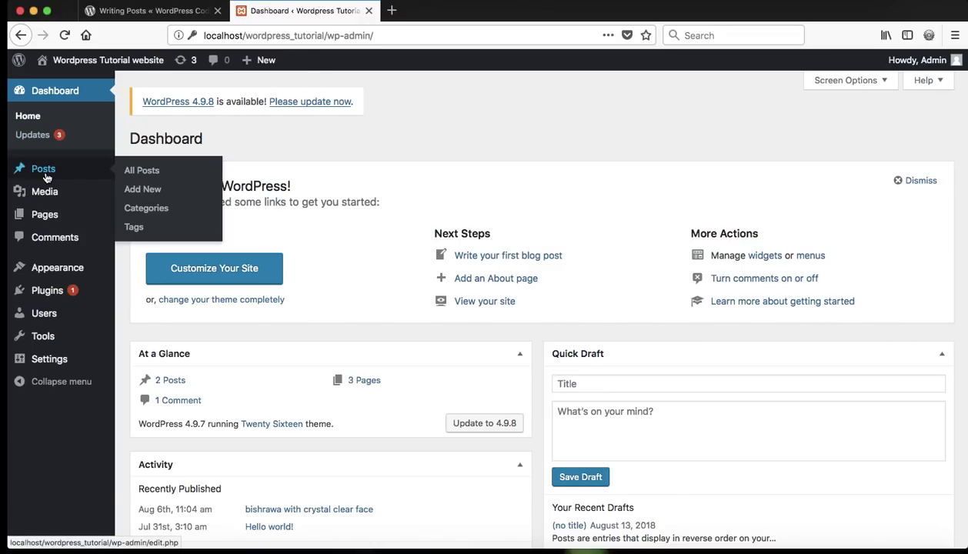
# Add a new post and title it 'How to create Post'.
pyautogui.click(139, 195)
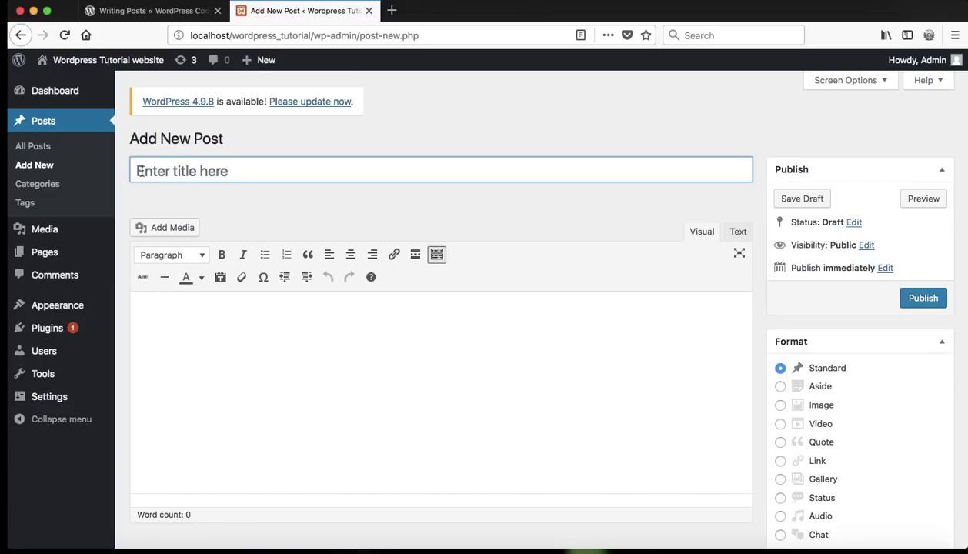
pyautogui.click(141, 173)
pyautogui.write('Createi')
pyautogui.press('BackSpace')
pyautogui.press('BackSpace')
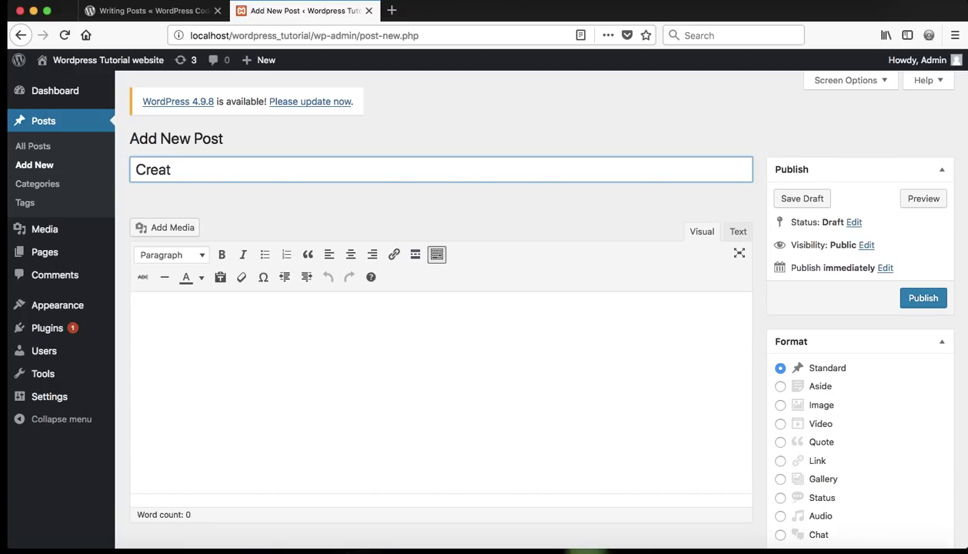
pyautogui.write('e')
pyautogui.press('BackSpace')
pyautogui.press('BackSpace')
pyautogui.press('BackSpace')
pyautogui.press('BackSpace')
pyautogui.press('BackSpace')
pyautogui.press('BackSpace')
pyautogui.write('How to create Post')
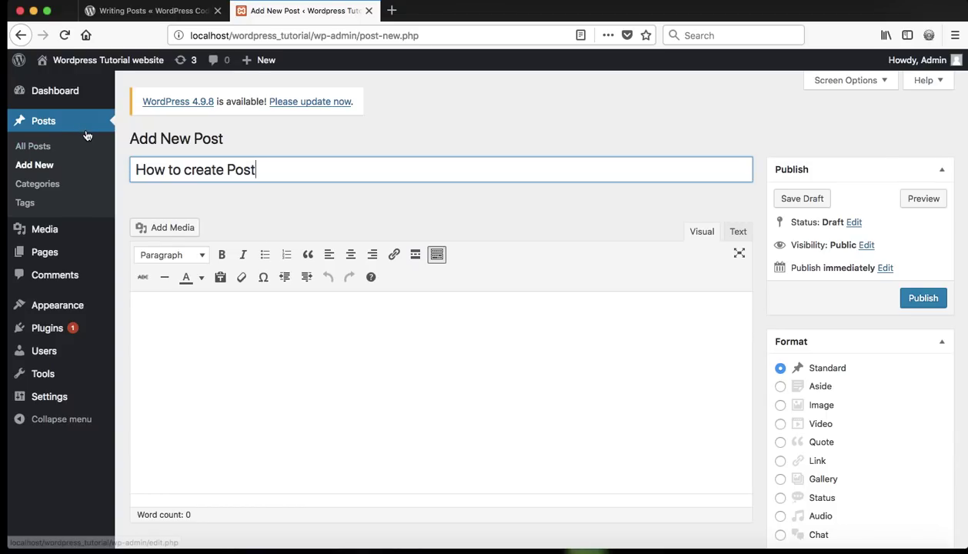
# Copy the Codex text from 'Posts are entries' through 'Publish.' and paste it into the post body.
pyautogui.click(148, 17)
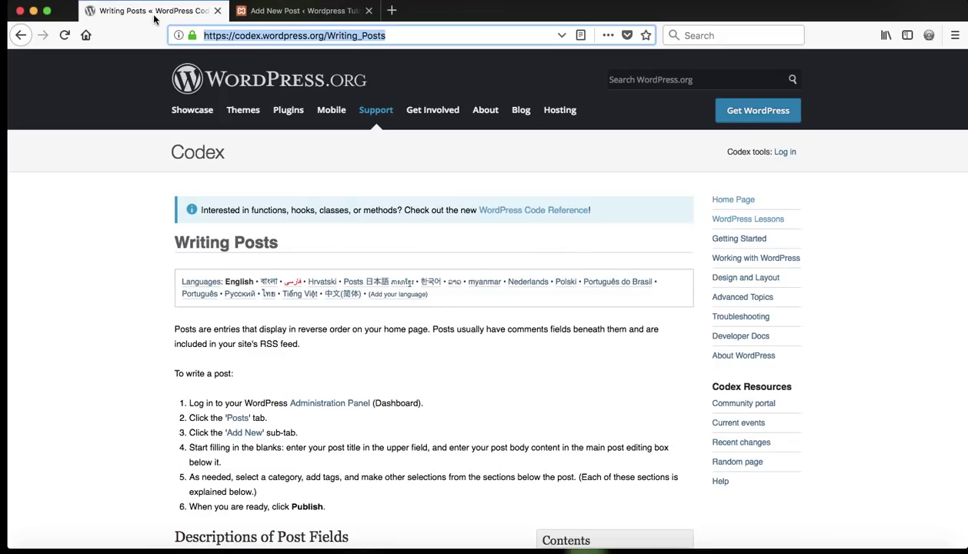
pyautogui.click(175, 327)
pyautogui.moveTo(175, 327); pyautogui.dragTo(327, 516)
pyautogui.hotkey('ctrl', 'c')
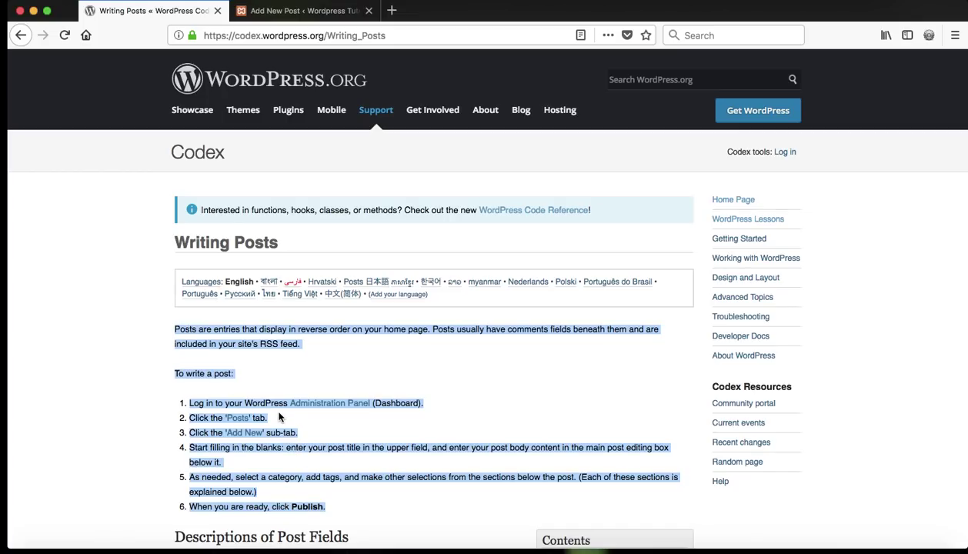
pyautogui.click(282, 14)
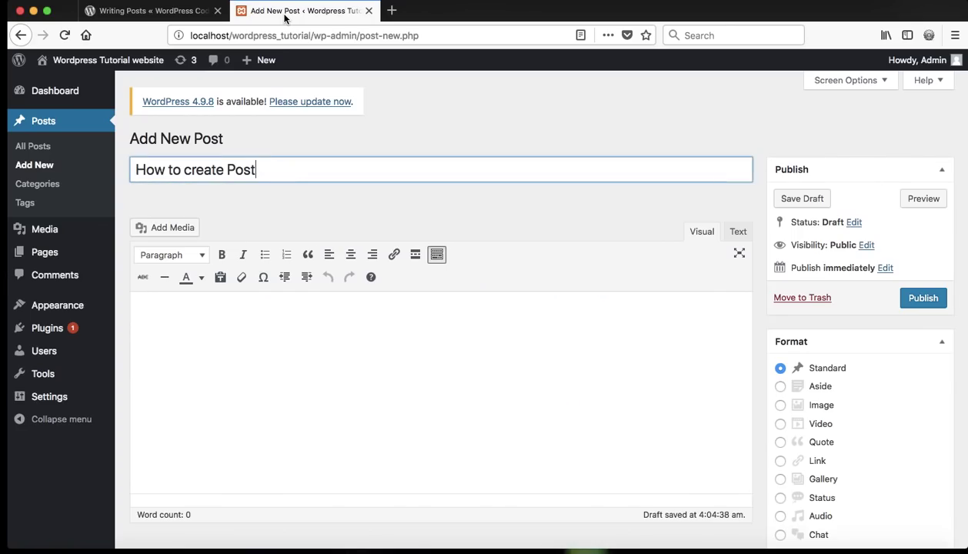
pyautogui.click(213, 357)
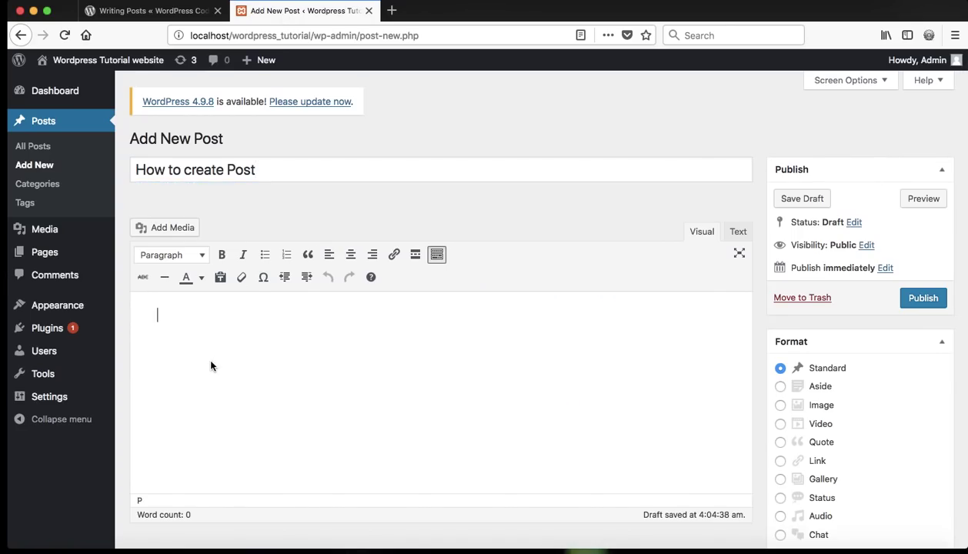
pyautogui.hotkey('ctrl', 'v')
pyautogui.scroll(1, 274, 295)
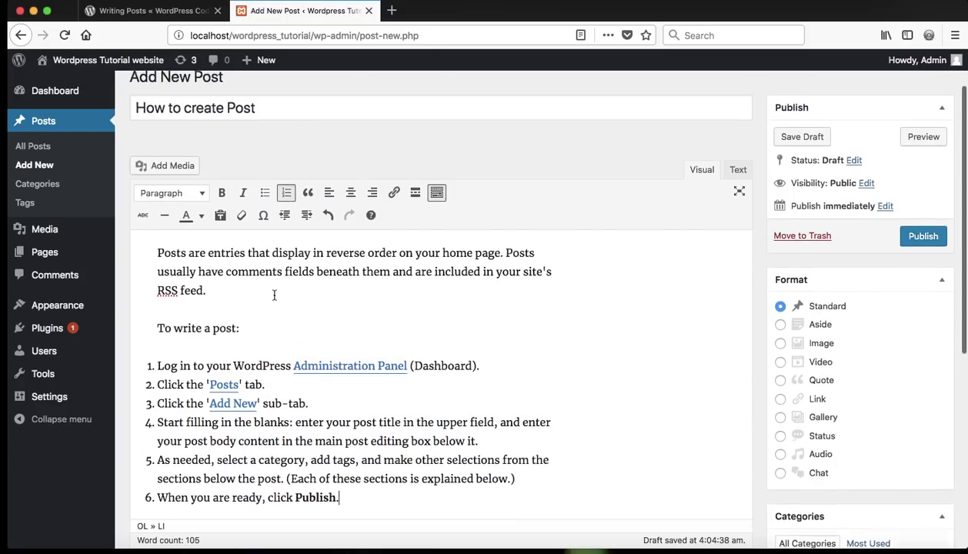
pyautogui.scroll(-1, 274, 295)
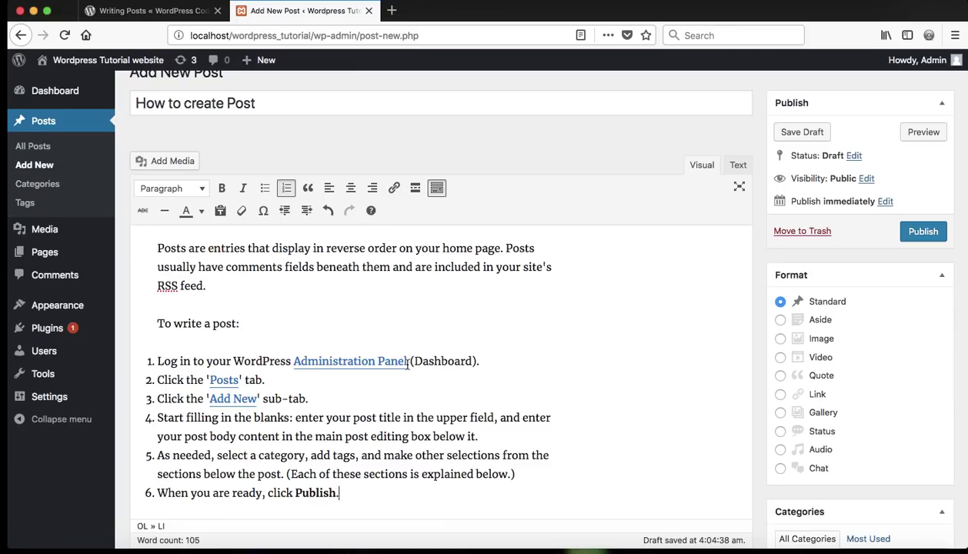
# Remove the link from 'Administration Panel' in the pasted list.
pyautogui.moveTo(402, 362); pyautogui.dragTo(336, 358)
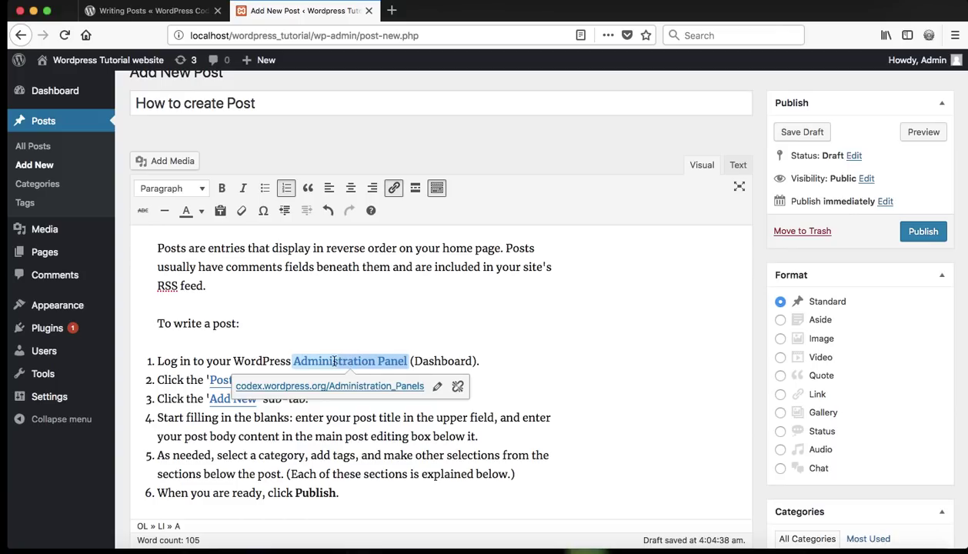
pyautogui.click(458, 387)
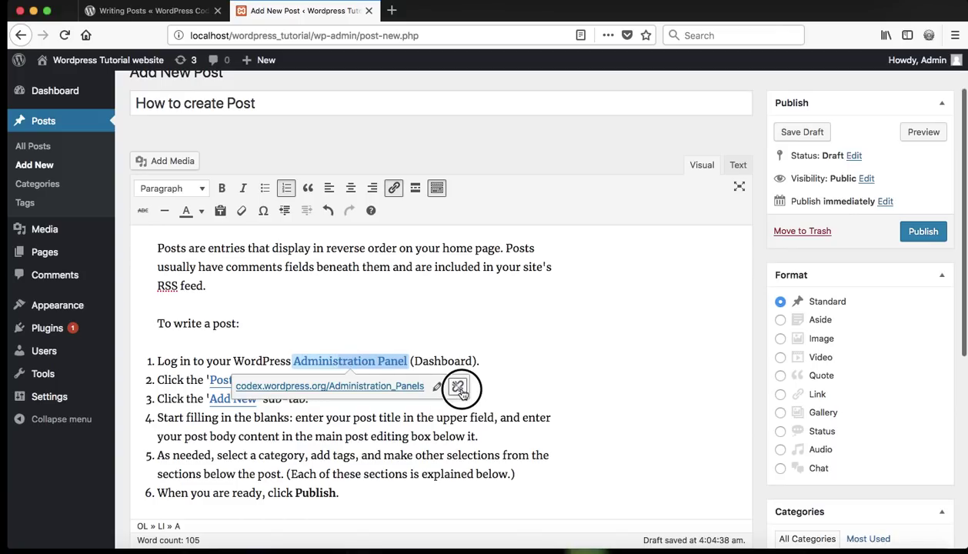
pyautogui.click(317, 359)
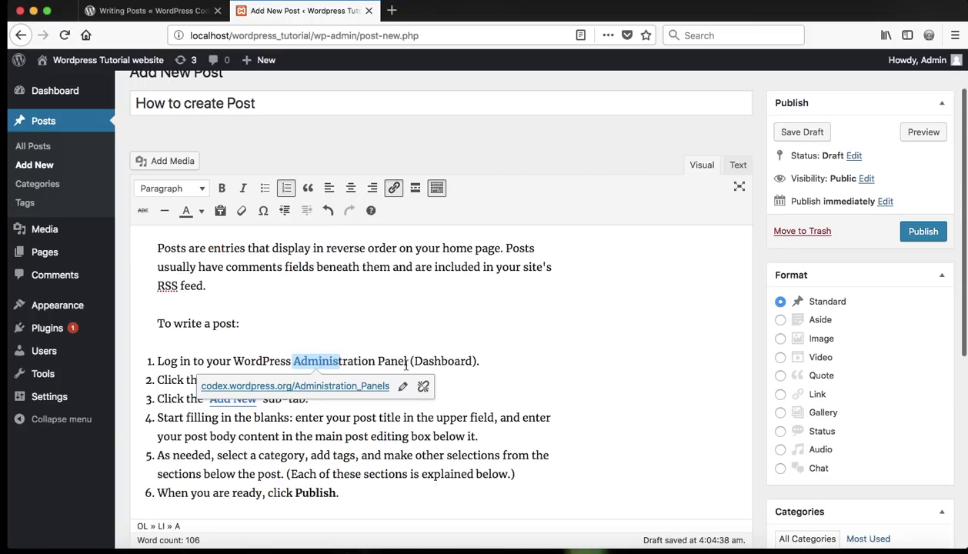
pyautogui.click(422, 387)
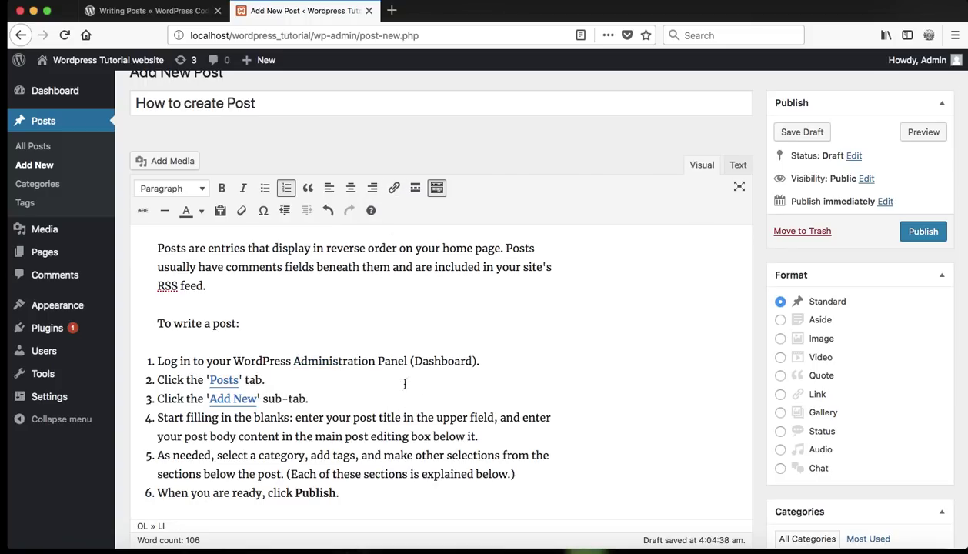
# Remove the link from 'Posts' in the pasted list.
pyautogui.click(223, 376)
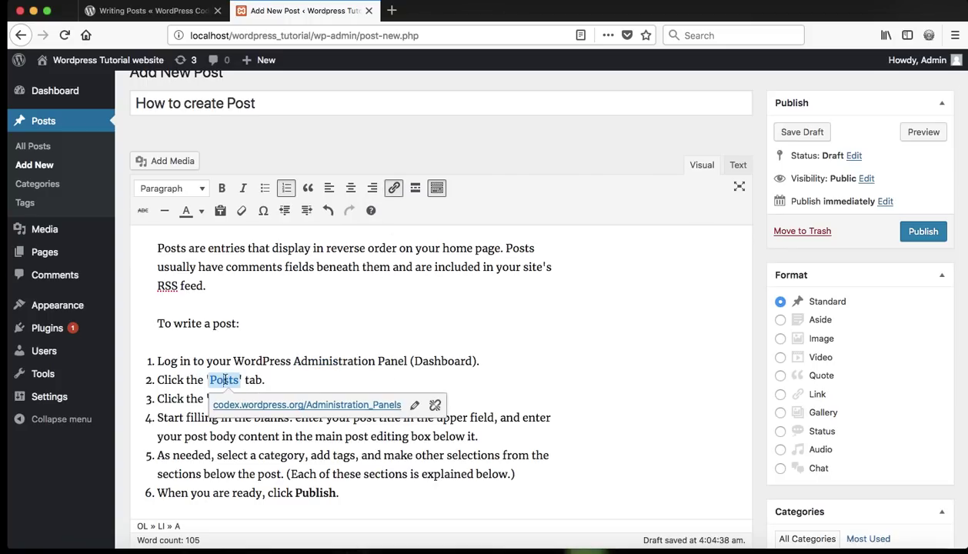
pyautogui.click(394, 188)
pyautogui.click(298, 376)
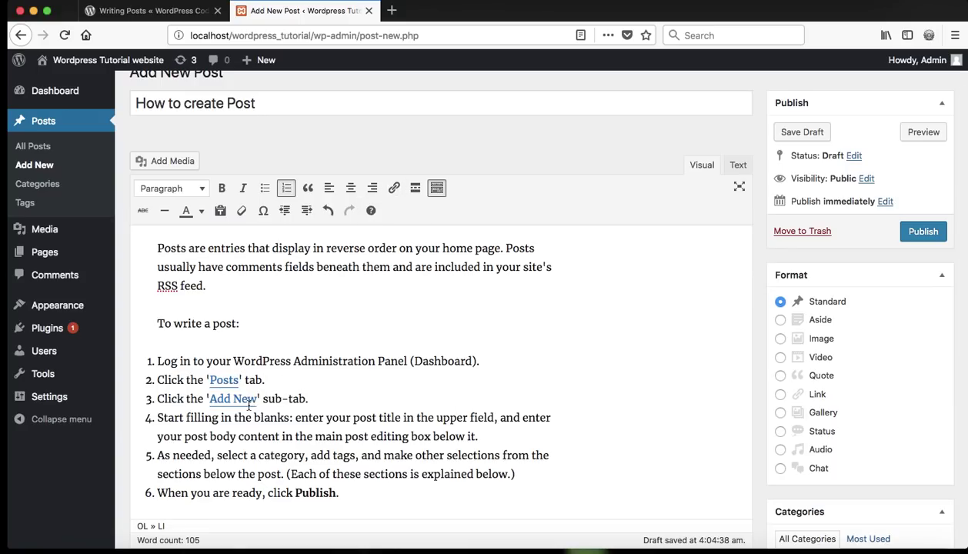
pyautogui.click(224, 380)
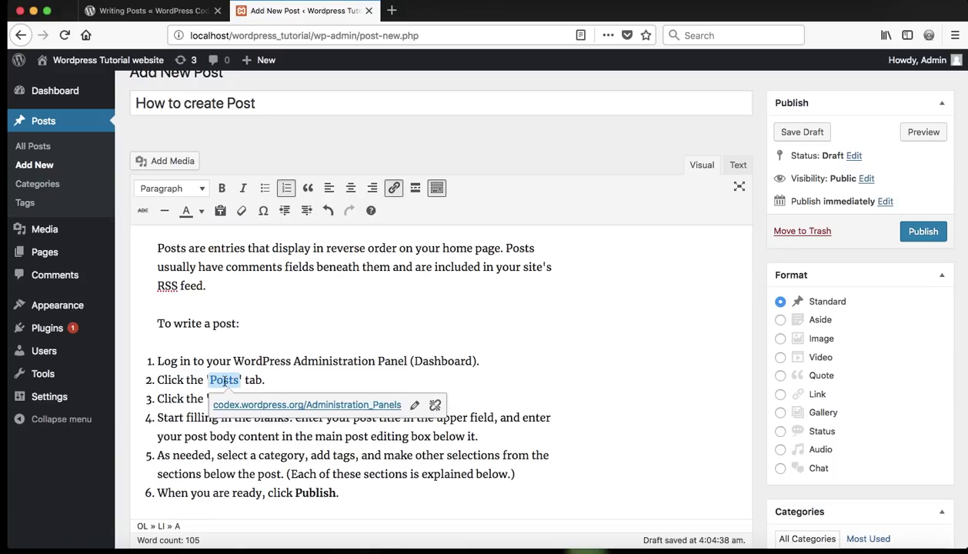
pyautogui.click(436, 405)
# Remove the link from 'Add New' in the pasted list.
pyautogui.moveTo(259, 399); pyautogui.dragTo(208, 398)
pyautogui.hotkey('ctrl', 'v')
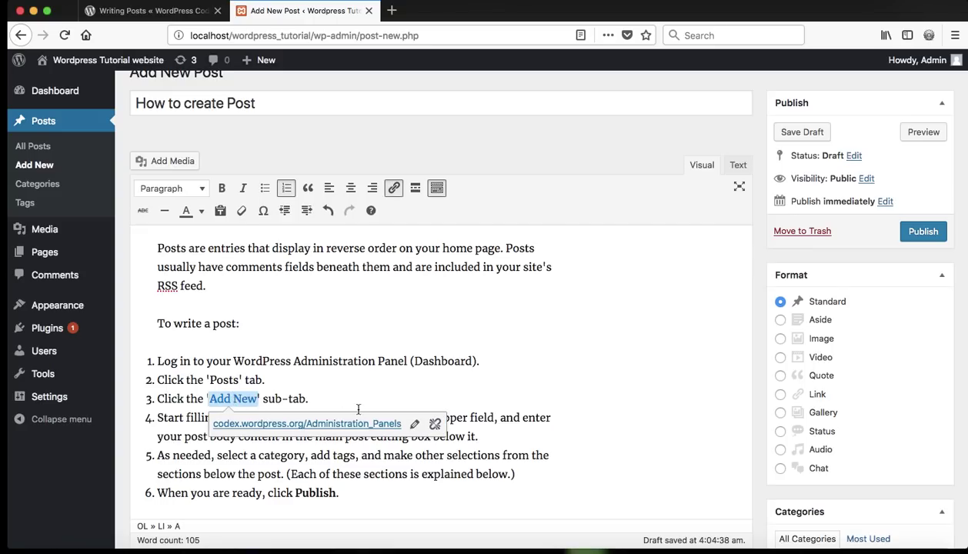
pyautogui.click(435, 423)
pyautogui.click(458, 372)
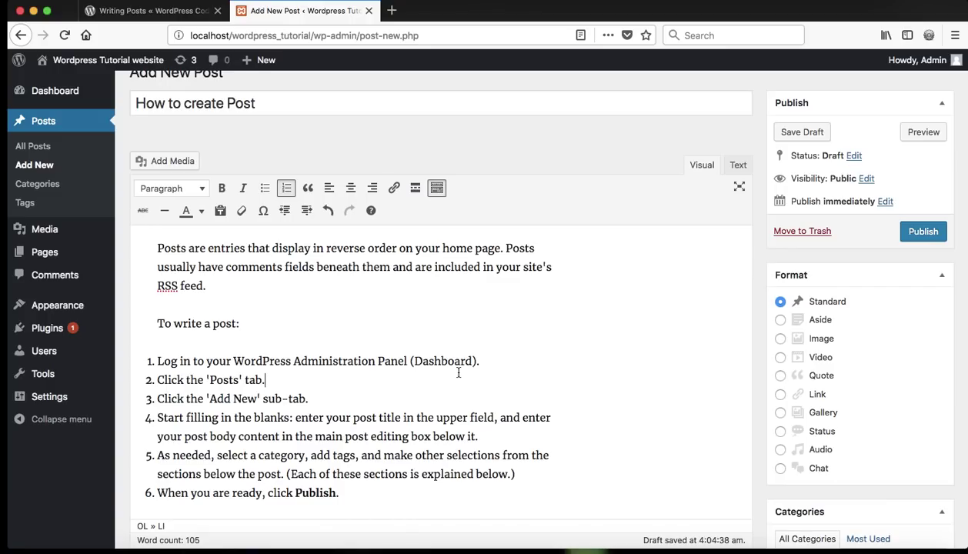
pyautogui.click(363, 377)
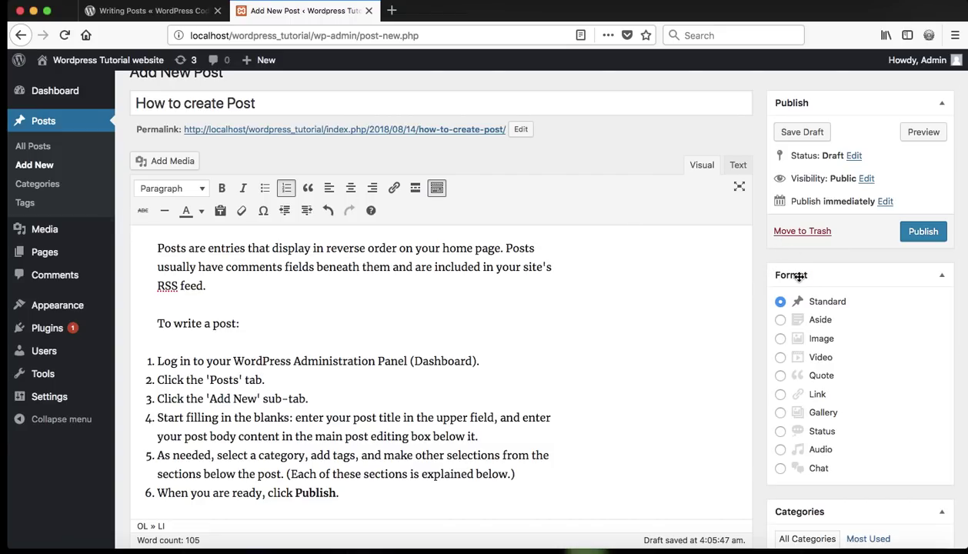
pyautogui.scroll(-5, 792, 369)
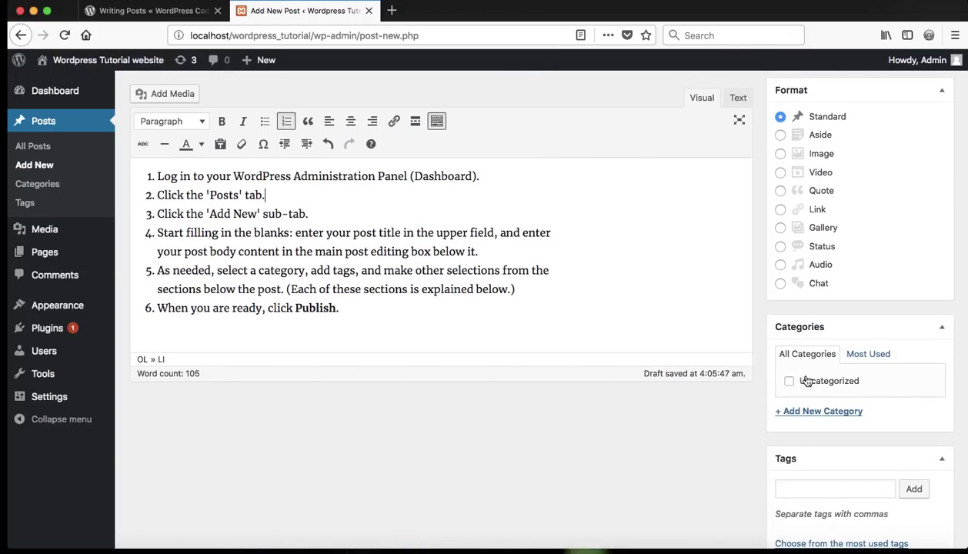
pyautogui.scroll(-2, 805, 376)
pyautogui.scroll(-2, 801, 369)
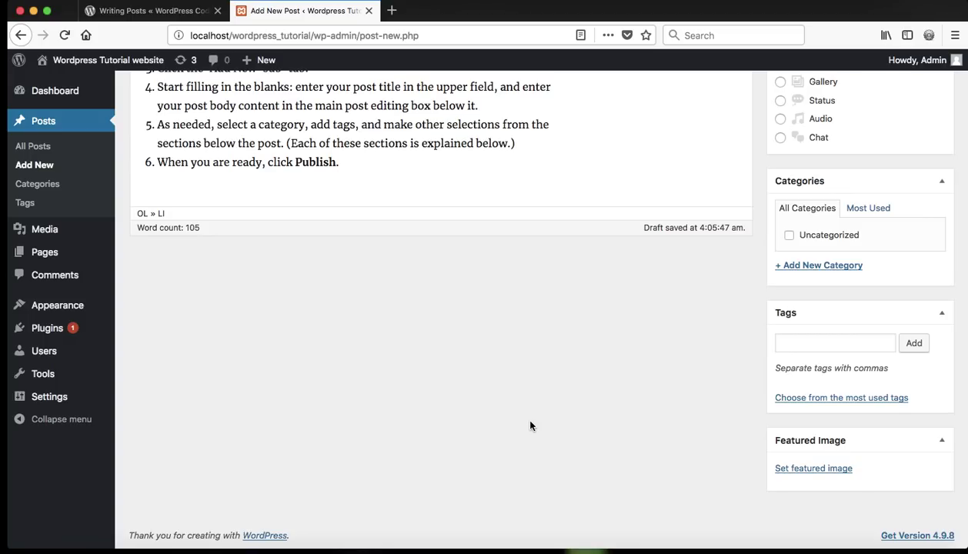
pyautogui.scroll(5, 388, 291)
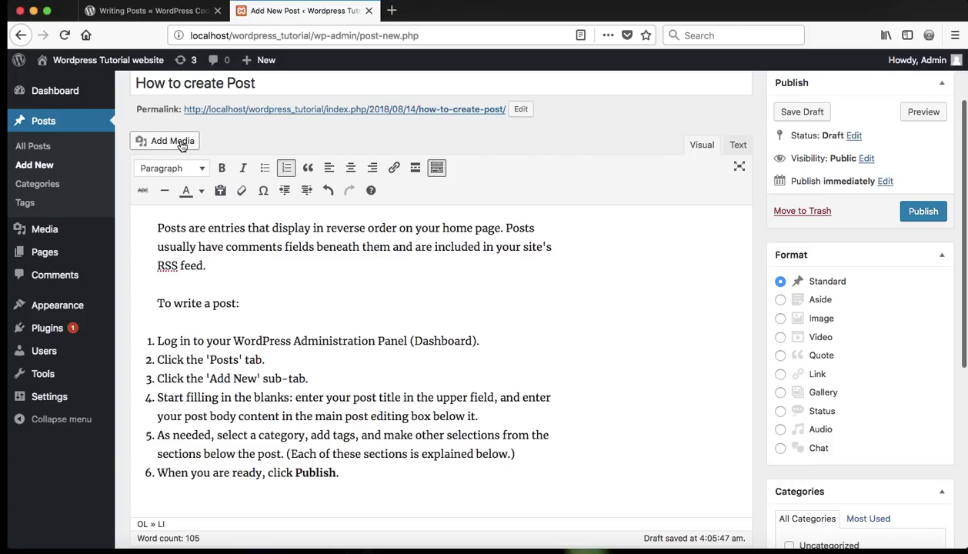
# Place the cursor at 'To write a post:' and open then close the Add Media window.
pyautogui.click(177, 283)
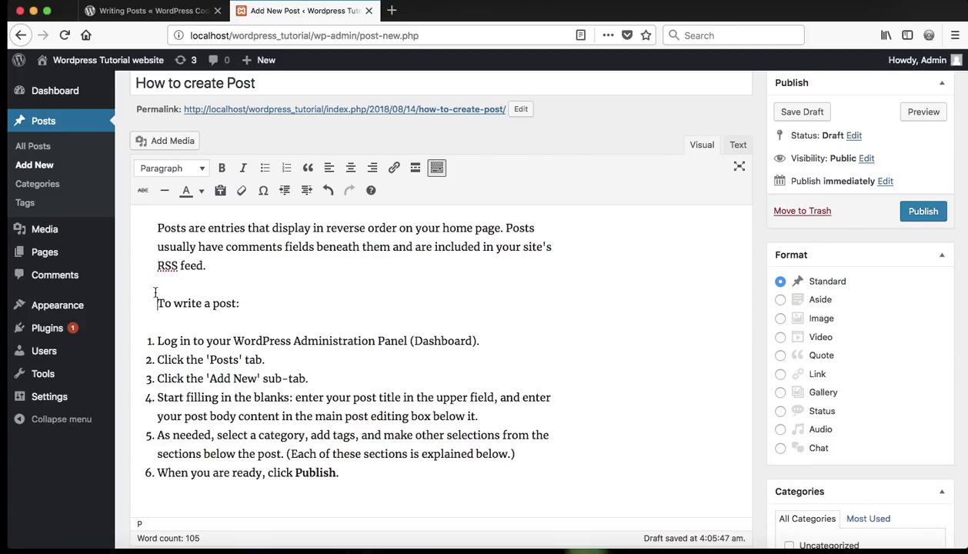
pyautogui.click(161, 324)
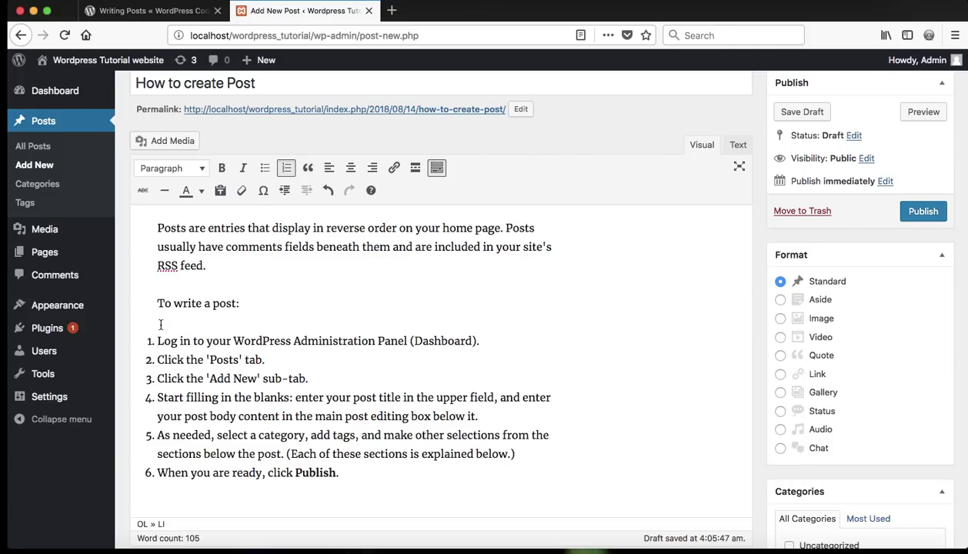
pyautogui.click(170, 281)
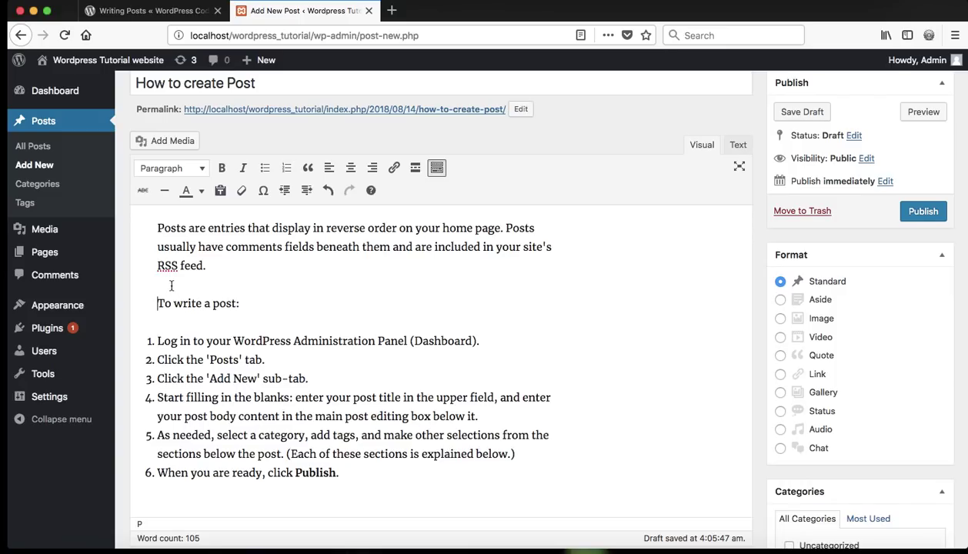
pyautogui.click(160, 146)
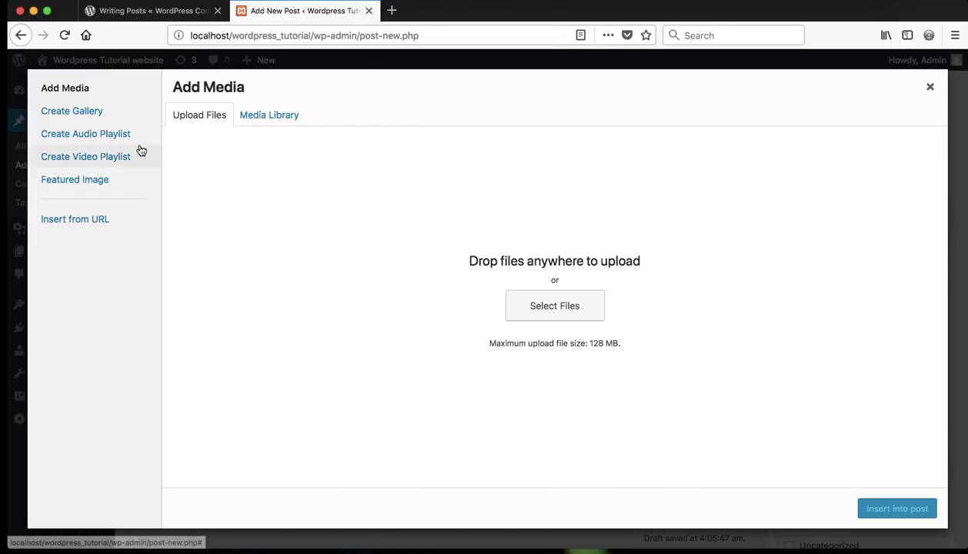
pyautogui.click(932, 91)
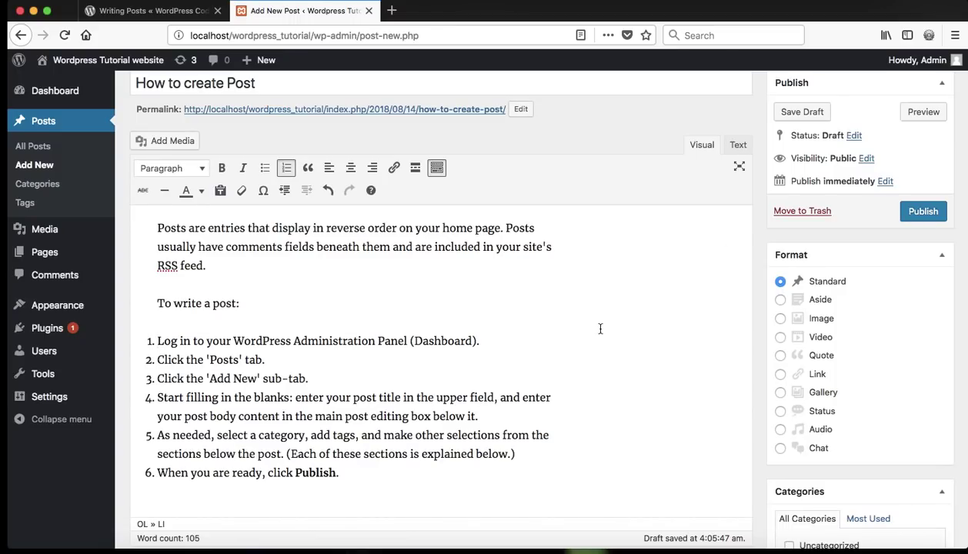
# Publish 'How to create Post' and close its editor tab.
pyautogui.scroll(2, 600, 329)
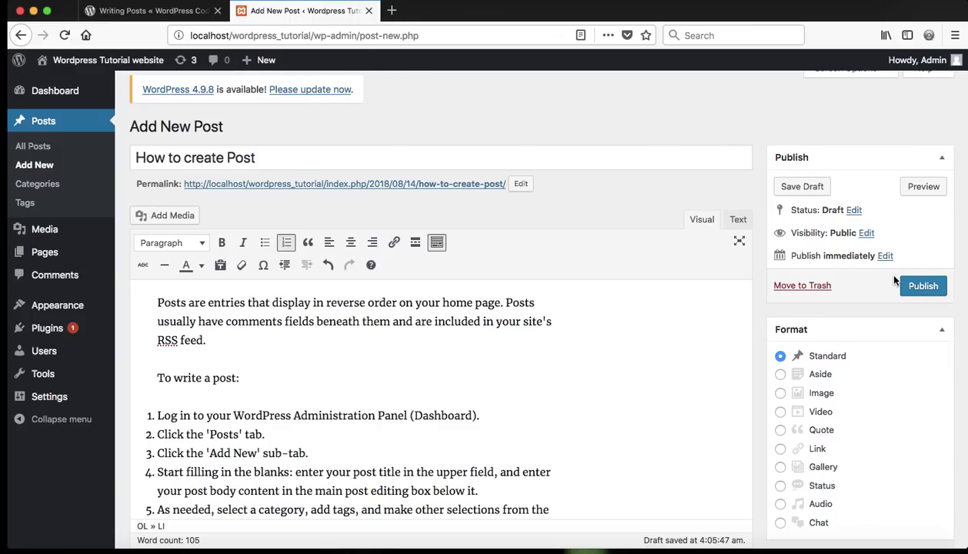
pyautogui.click(915, 286)
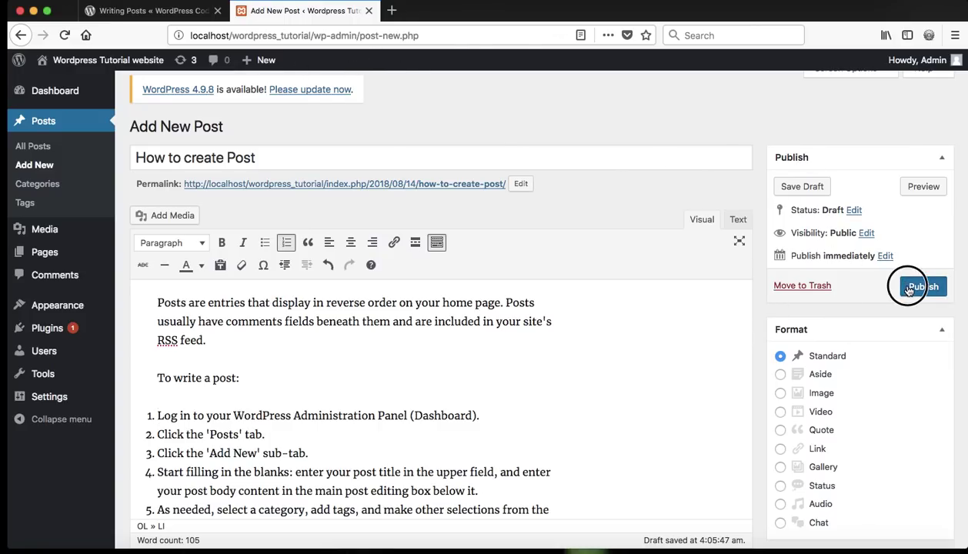
pyautogui.click(369, 10)
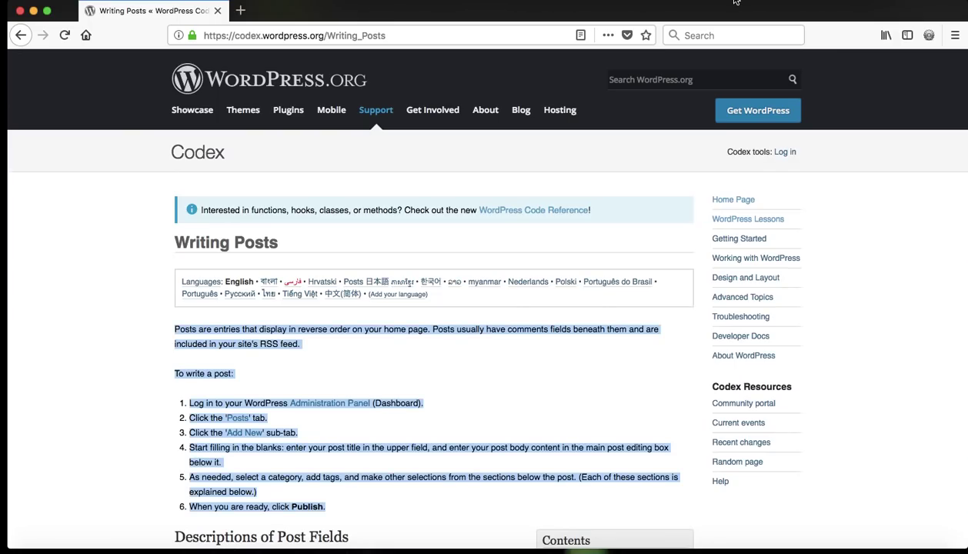